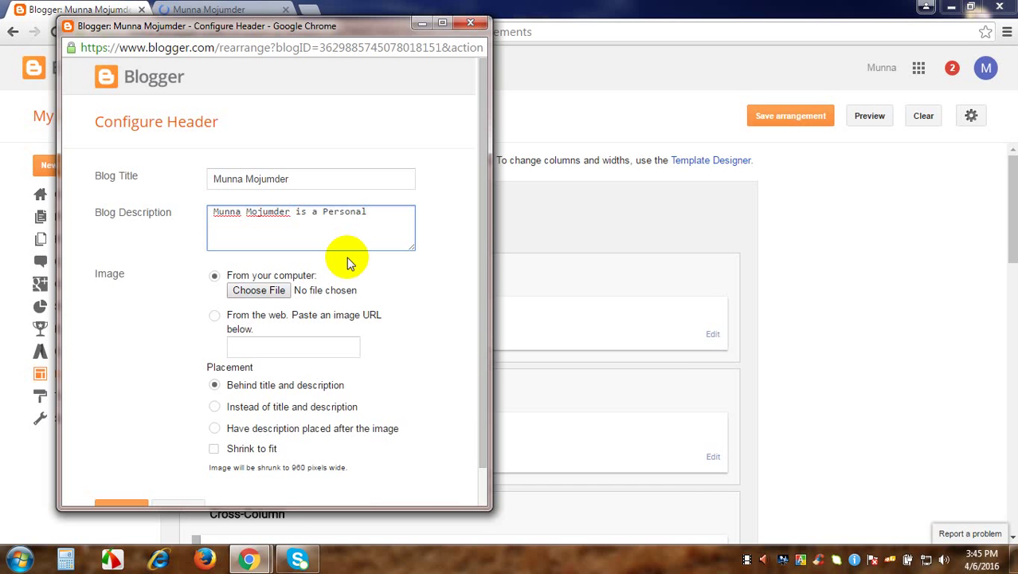
Finish the blog description with the word "site" and save the header configuration
text(site)
scroll(313, 285, down, 1)
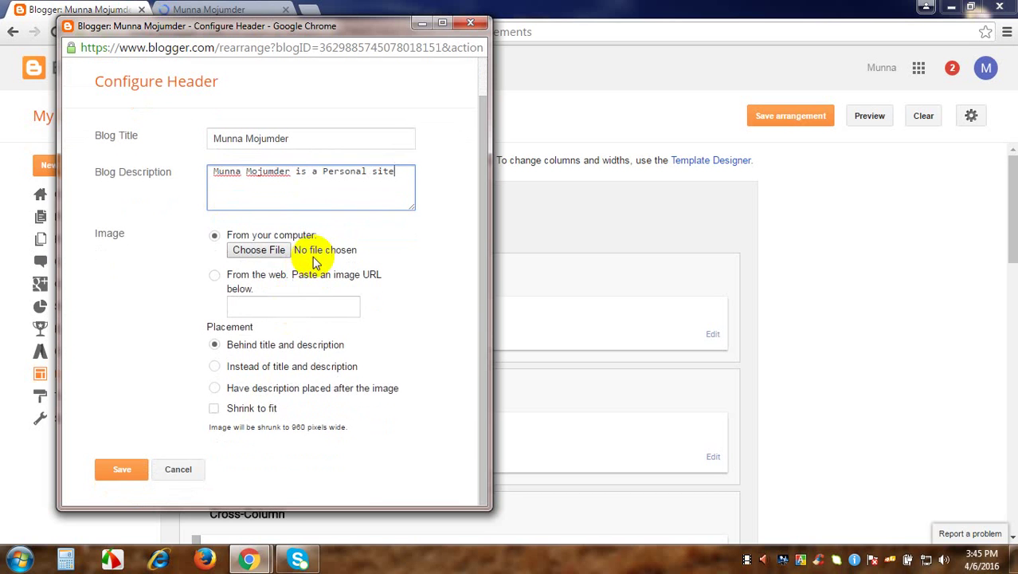
click(118, 468)
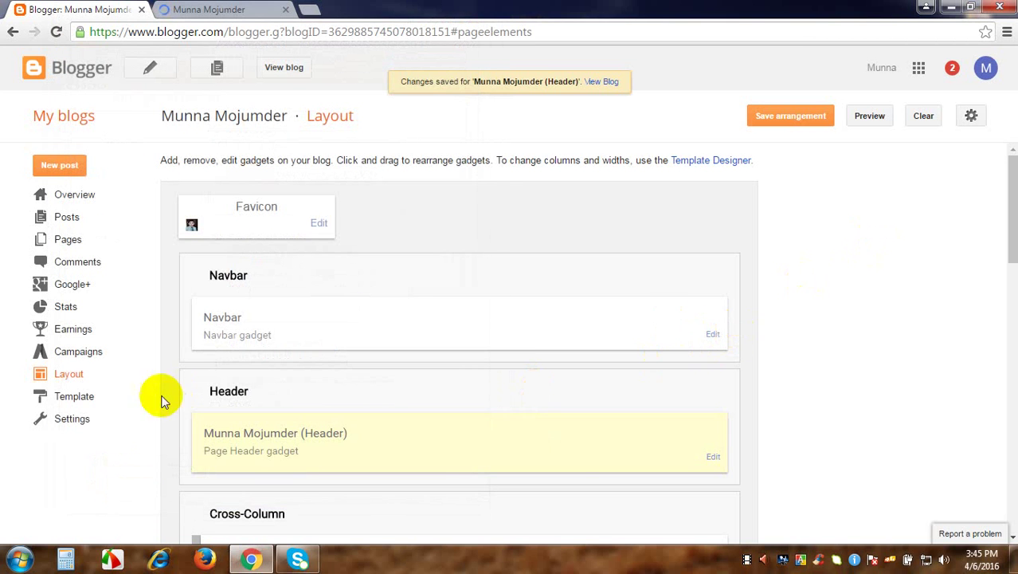
Open the blog's template settings and reload the live blog to check its header description
click(76, 396)
right_click(193, 9)
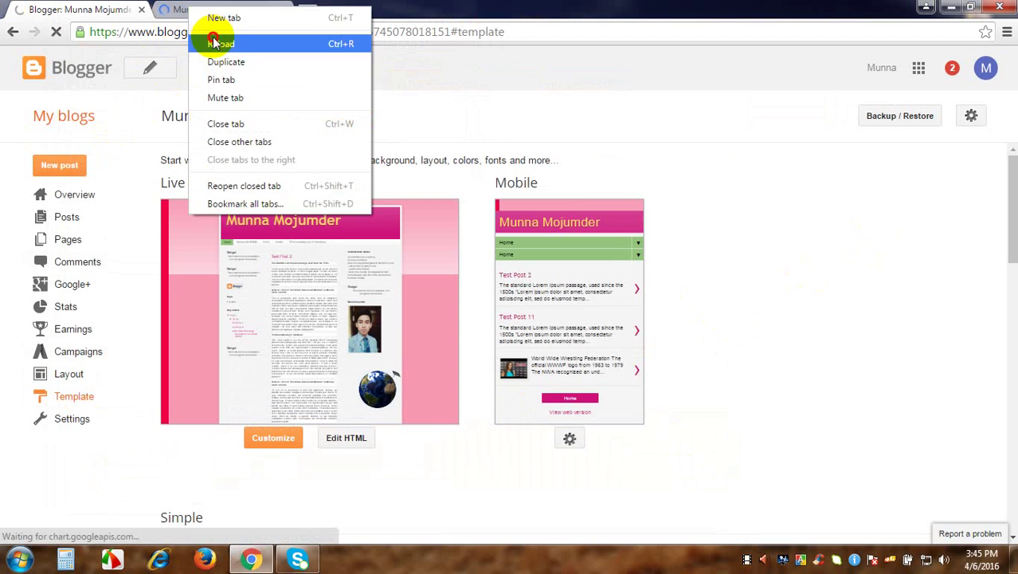
click(217, 43)
click(193, 11)
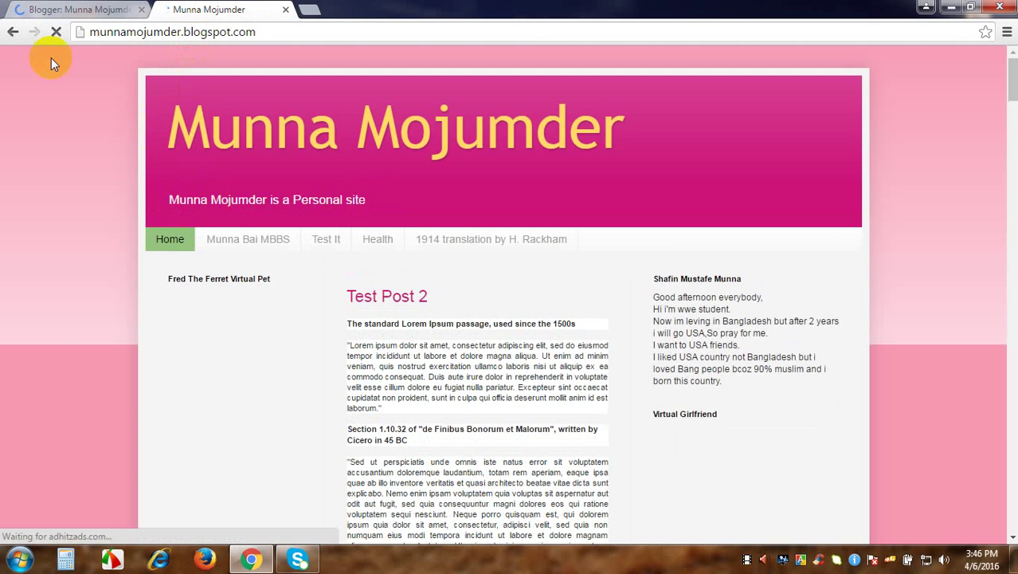
click(75, 10)
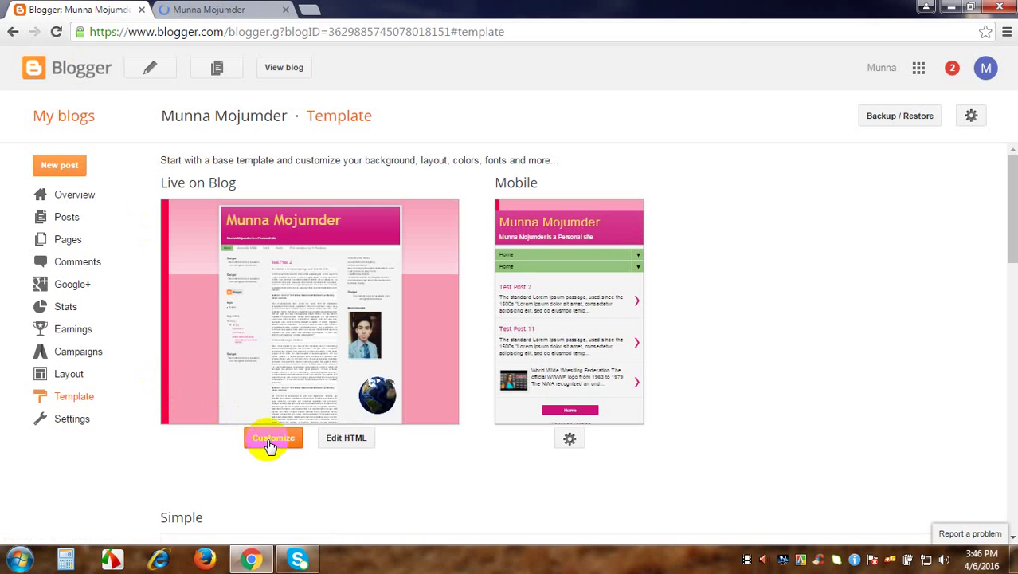
Customize the live template and open the advanced Blog Description options
click(271, 441)
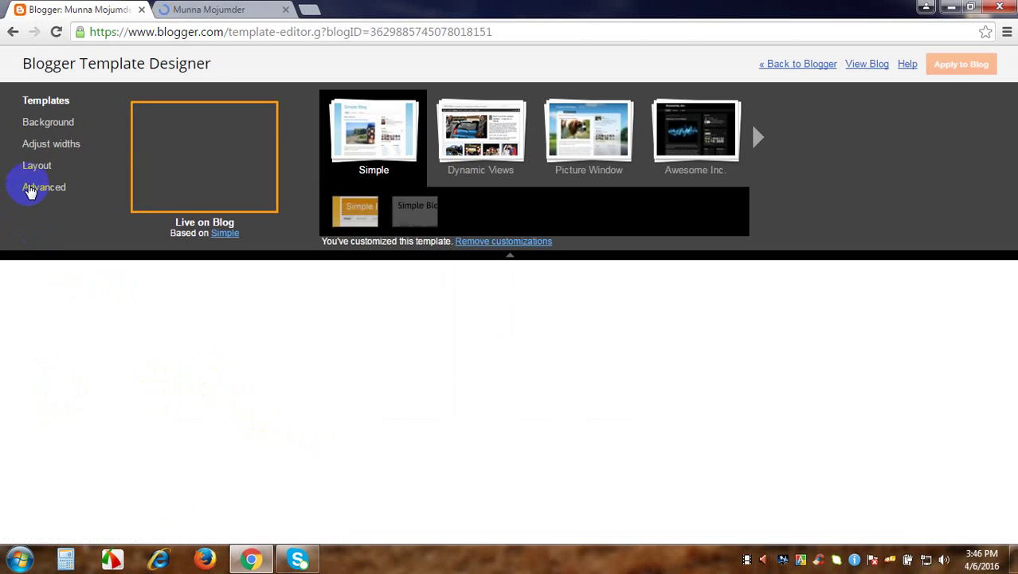
click(30, 197)
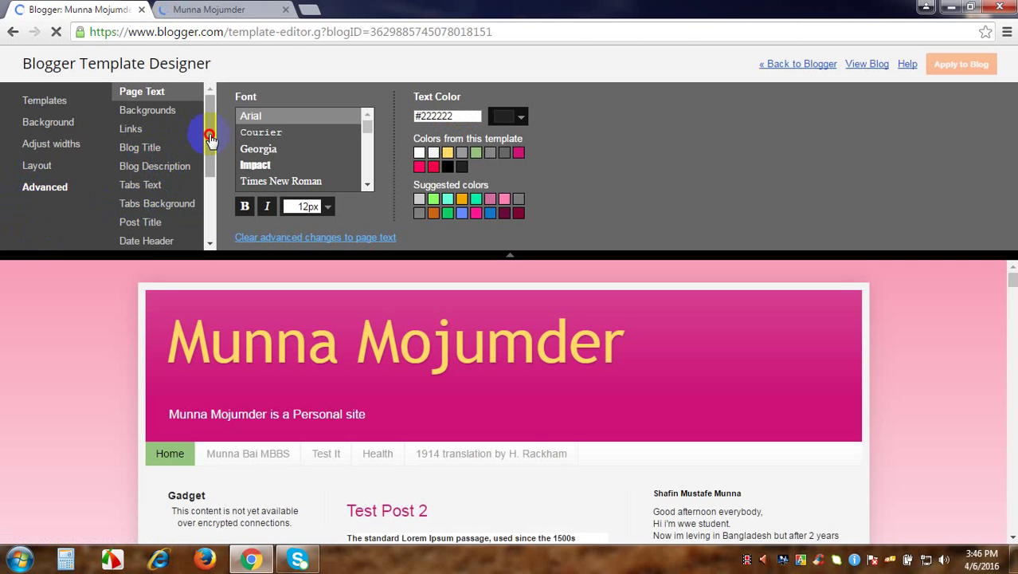
drag(209, 135, 209, 136)
click(146, 167)
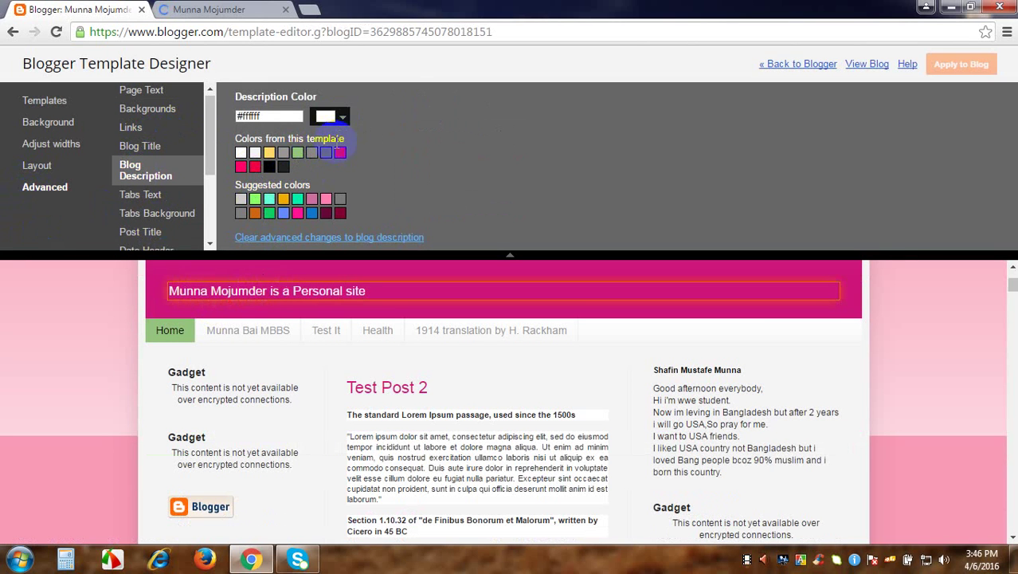
Set the blog description color to the suggested light green #8bff66
click(339, 213)
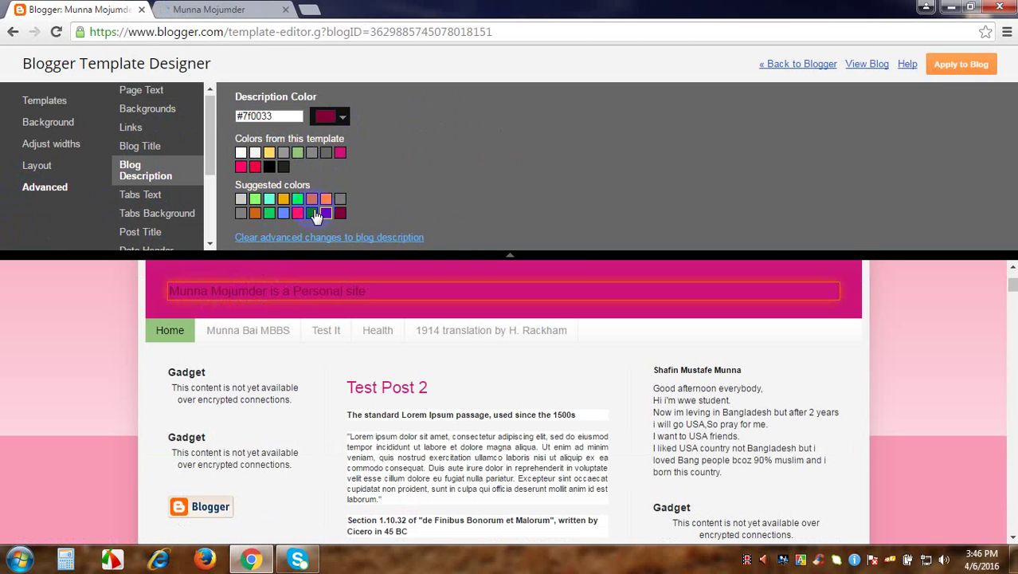
click(242, 167)
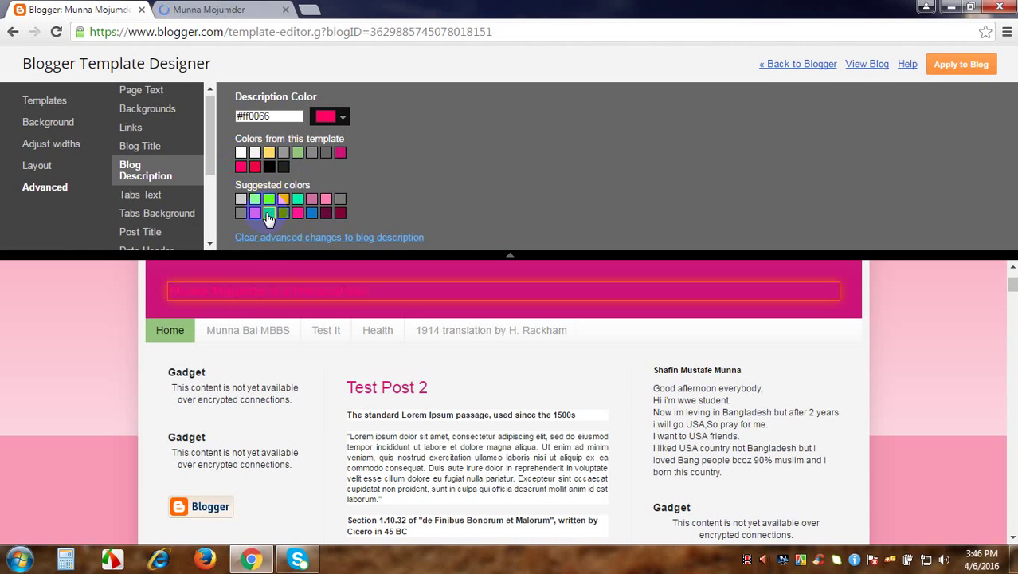
click(269, 214)
click(255, 199)
scroll(336, 291, up, 2)
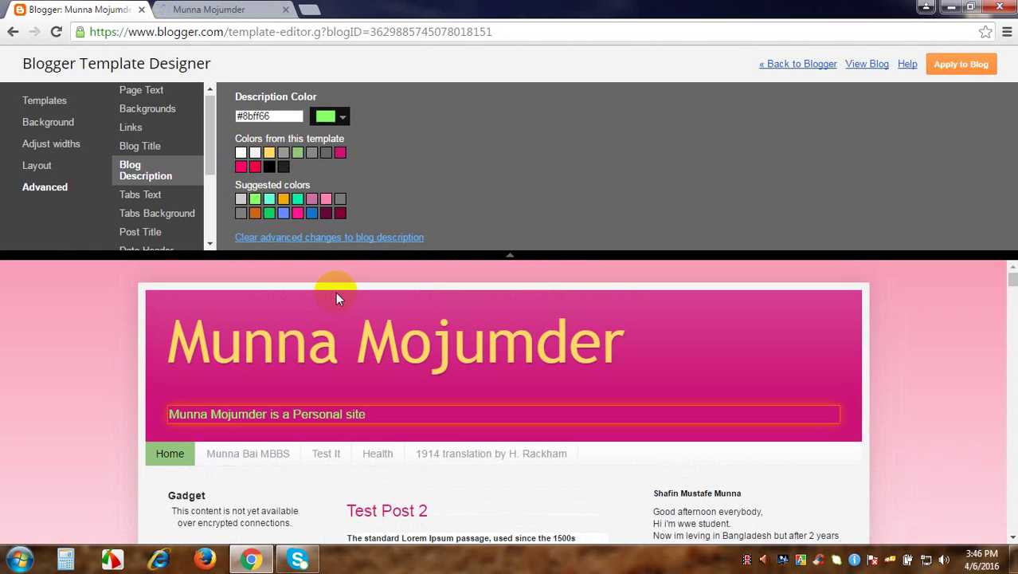
scroll(288, 355, down, 2)
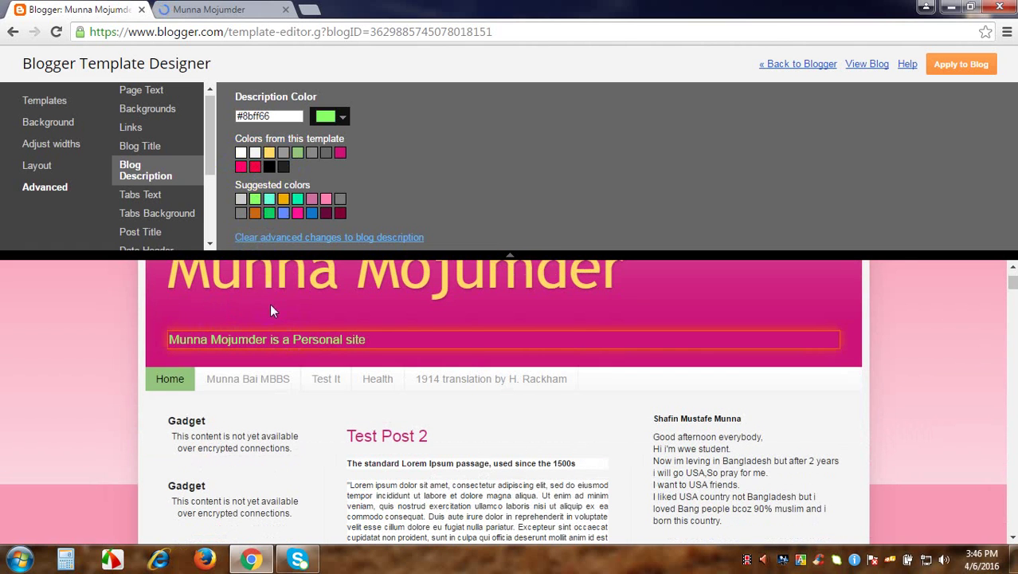
Change the font of the tabs text to Coming Soon in the advanced template options
click(212, 184)
click(151, 165)
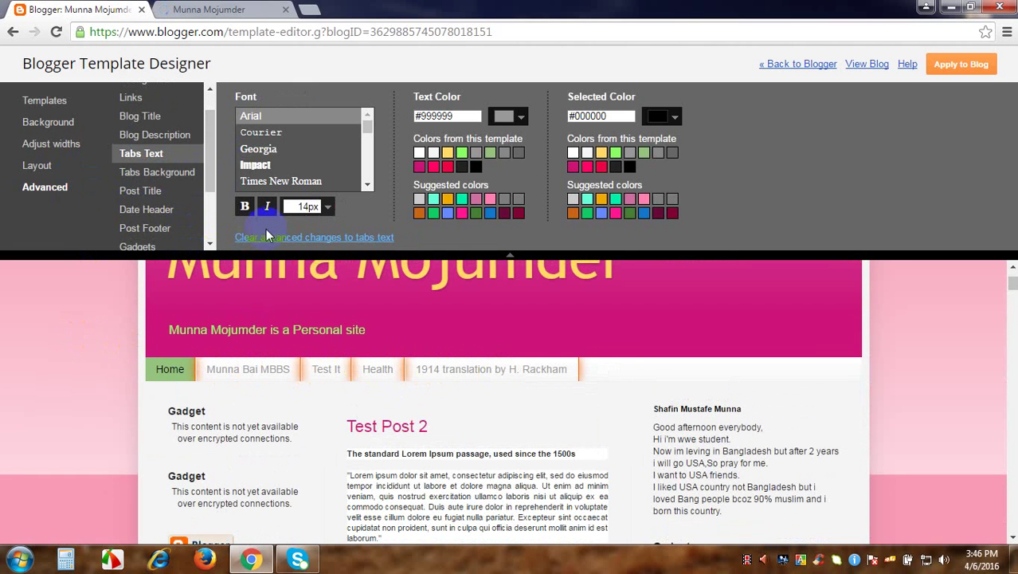
click(307, 164)
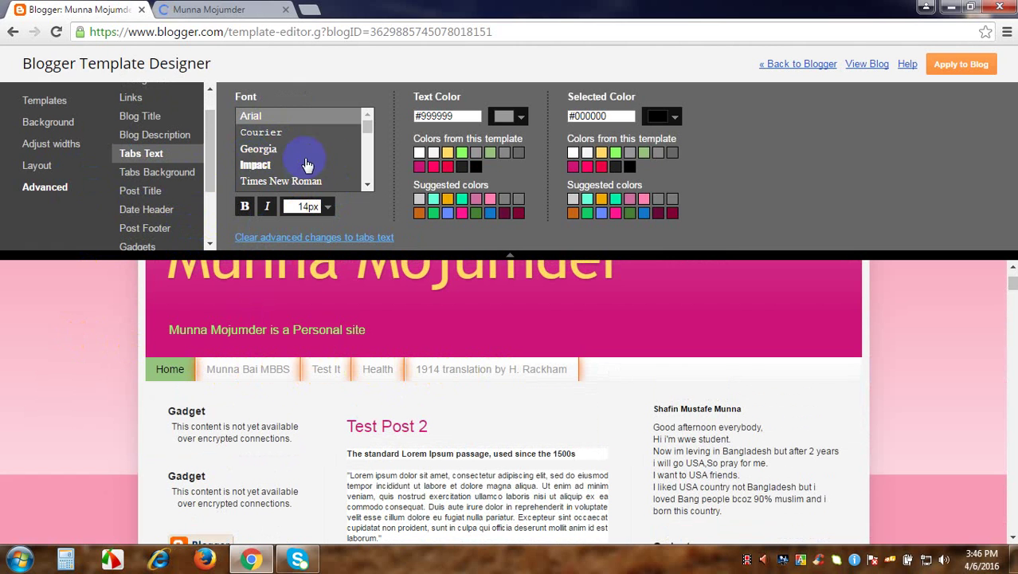
click(367, 186)
click(367, 186)
click(367, 186)
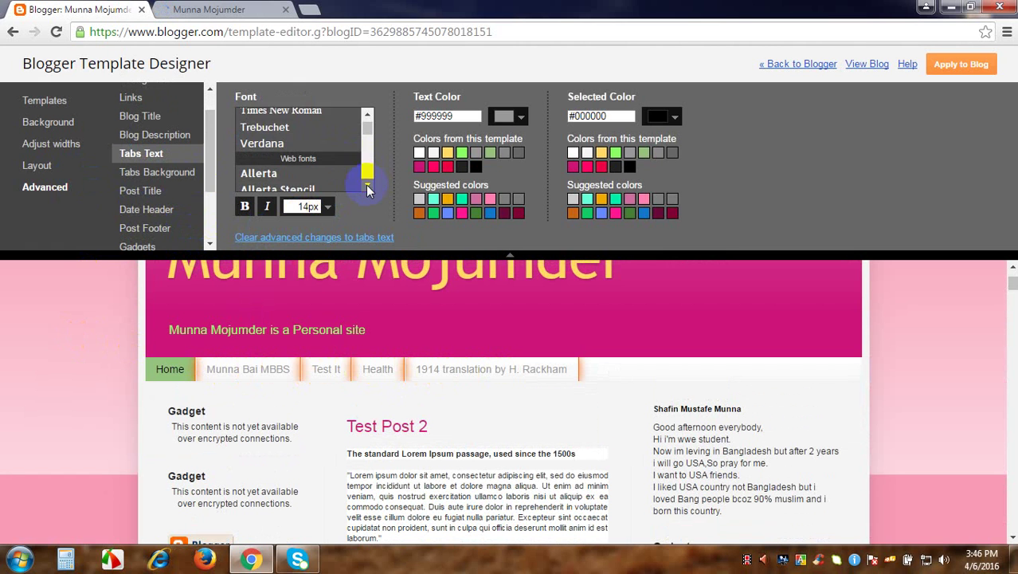
click(367, 185)
click(368, 186)
click(367, 186)
click(367, 186)
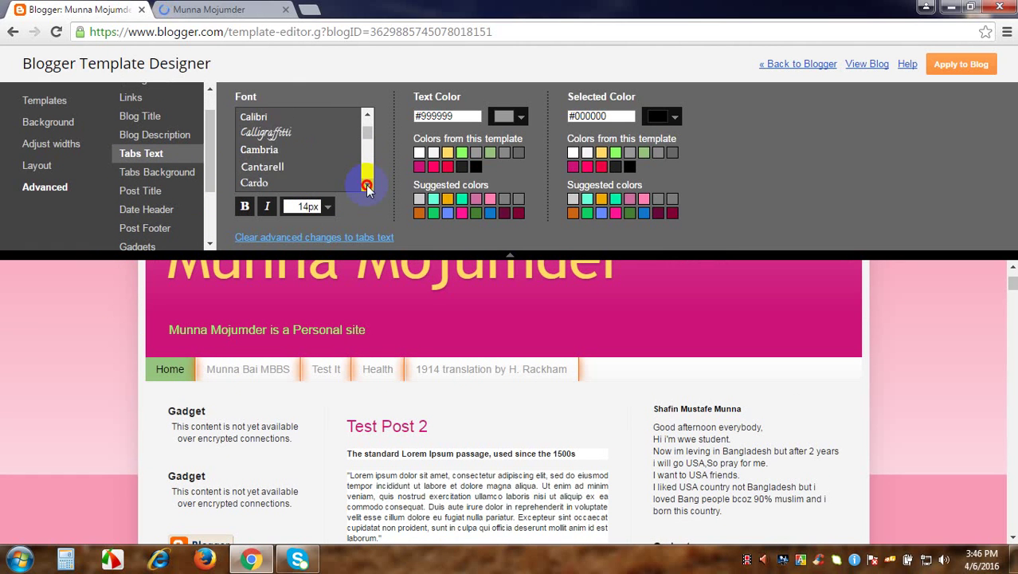
click(367, 186)
click(260, 160)
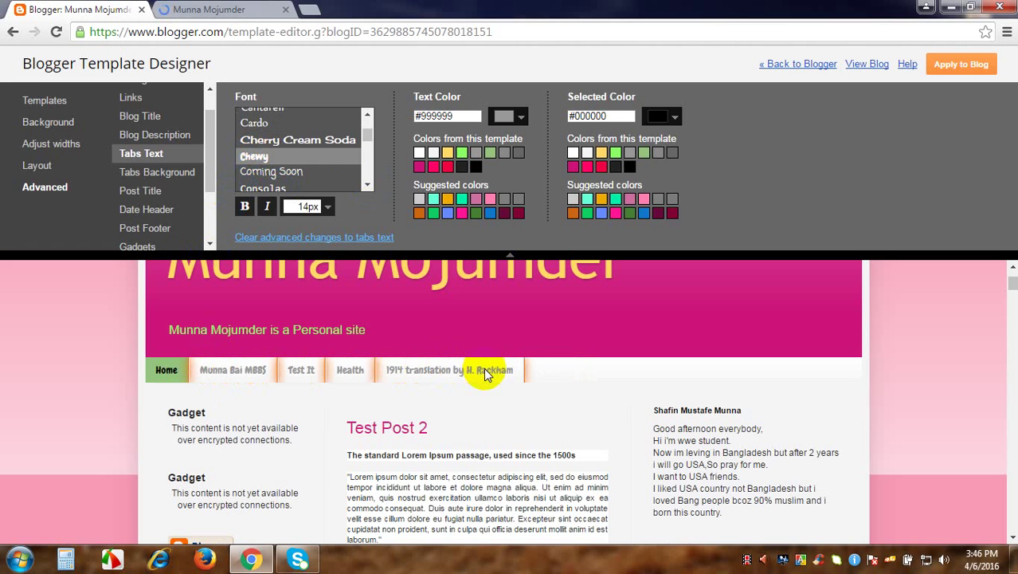
click(277, 173)
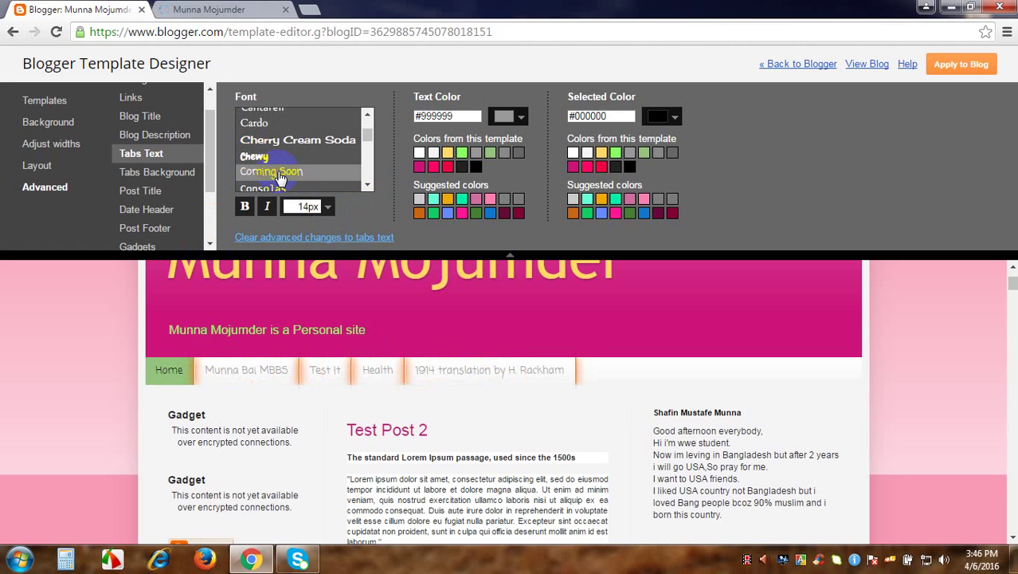
Set the text color of the tabs to blue #0000ff
click(475, 166)
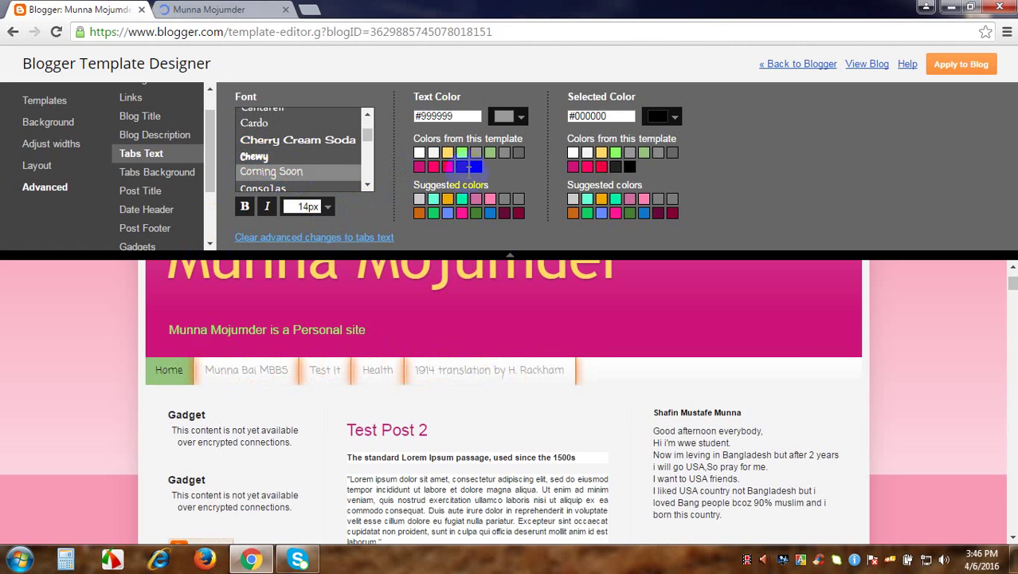
click(455, 117)
click(448, 167)
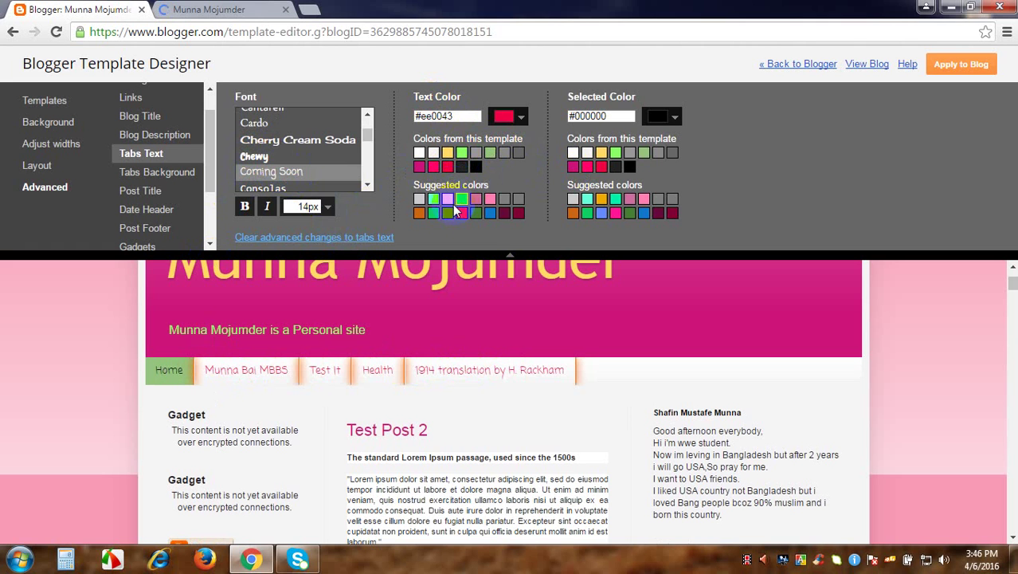
click(434, 213)
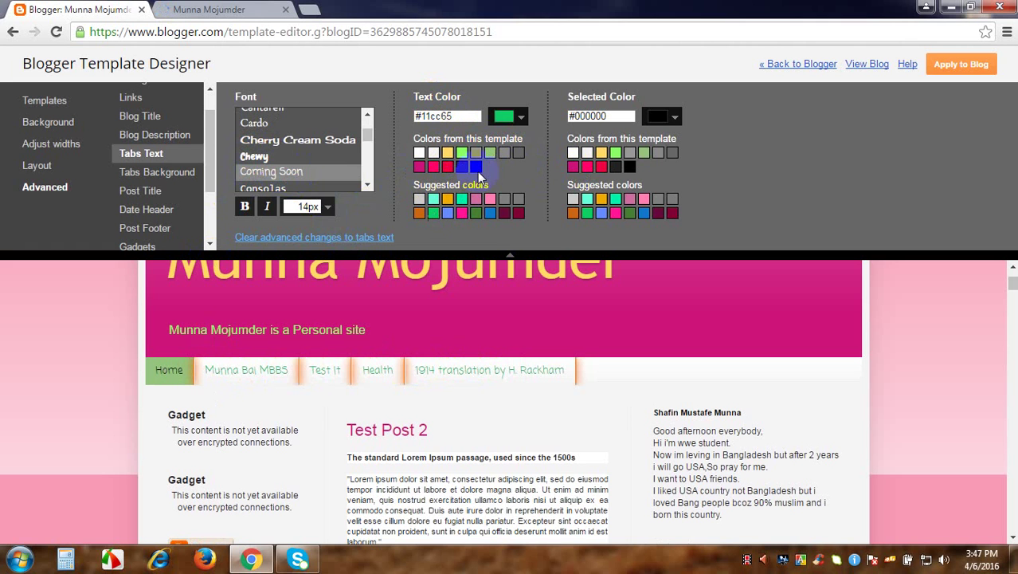
click(518, 117)
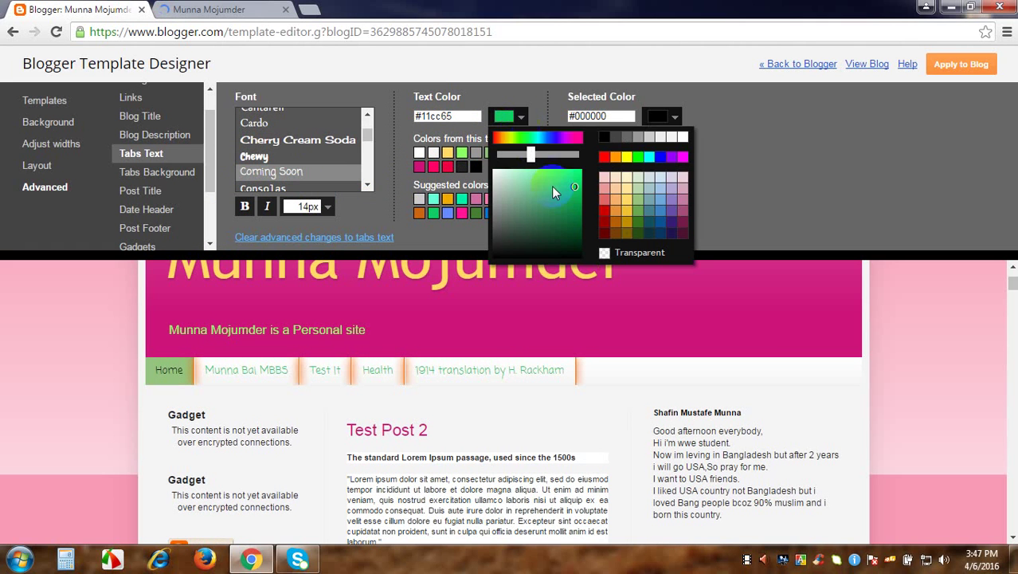
click(661, 157)
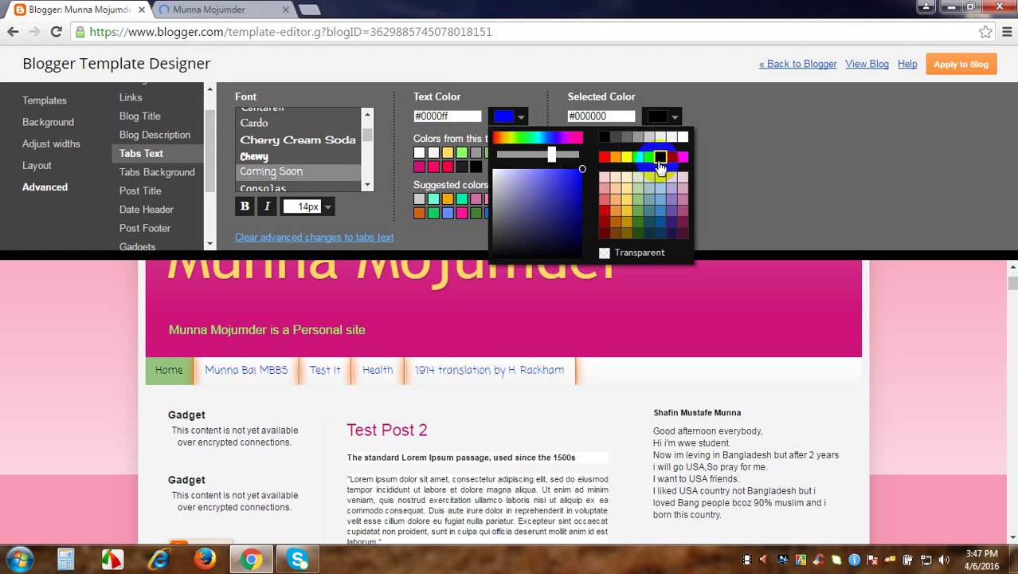
click(811, 171)
Set the selected tab's text color to red #ff0000
click(673, 120)
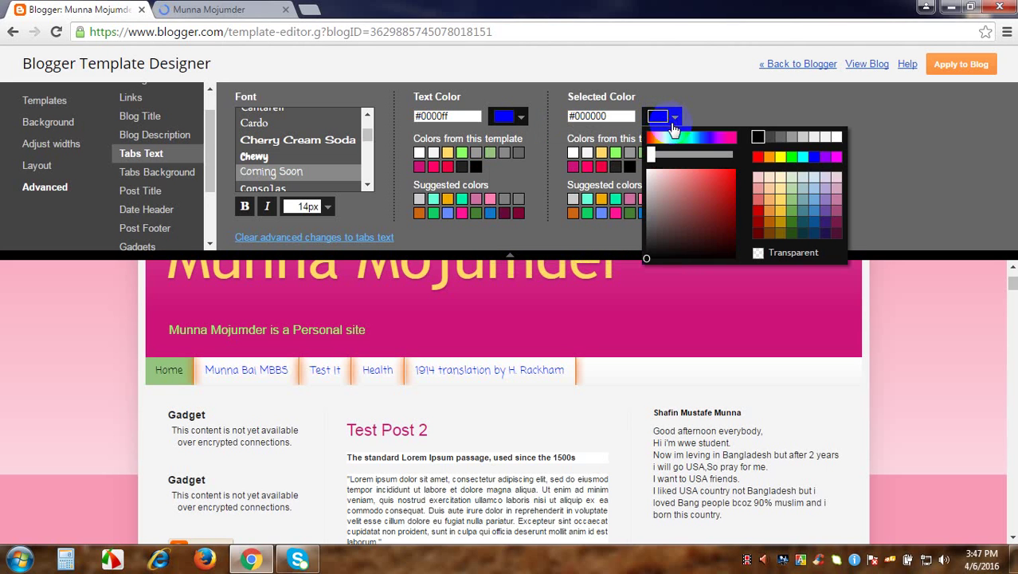
click(757, 156)
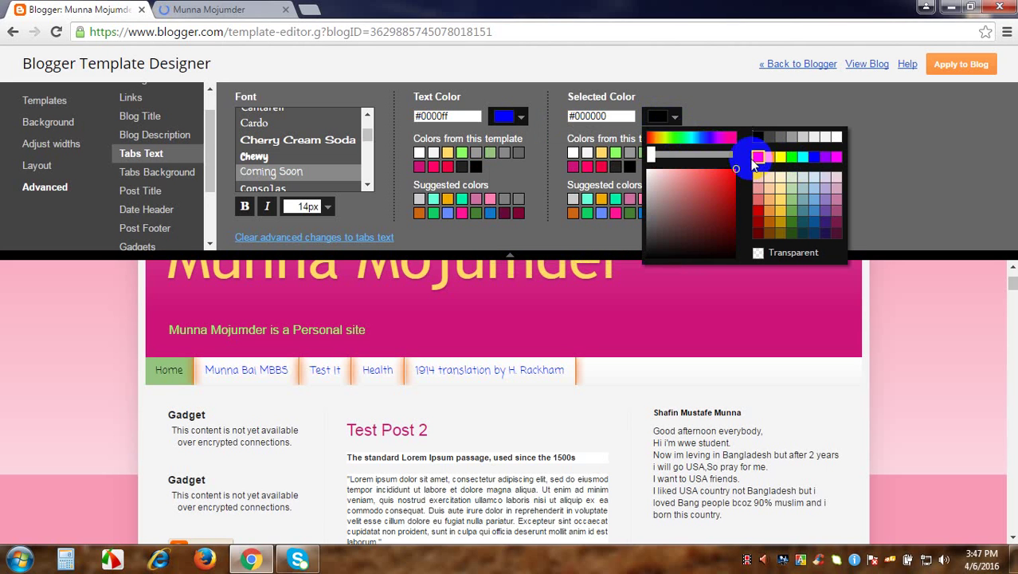
click(956, 173)
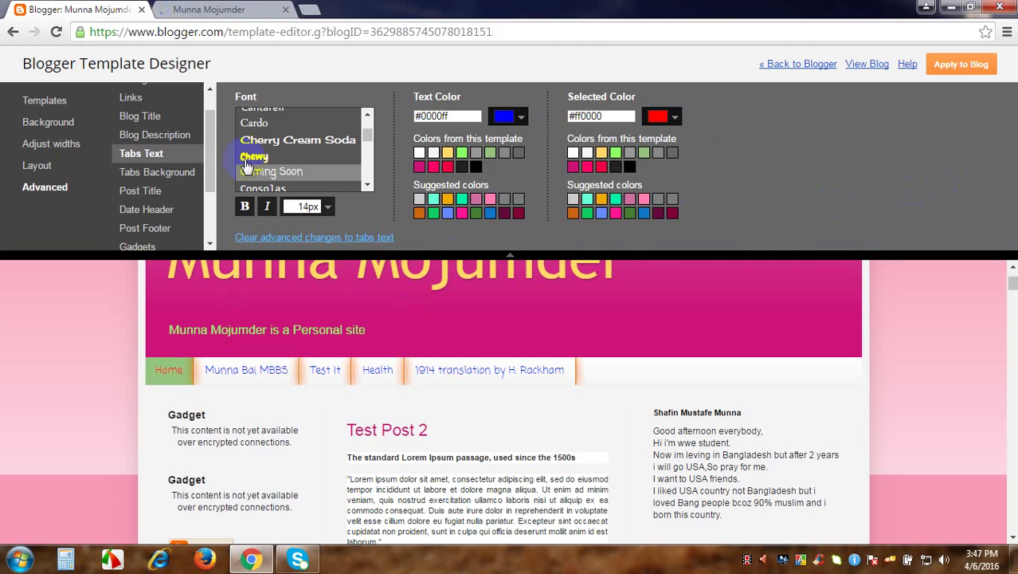
Set the tabs background color to the suggested dark red #7f0033
click(145, 176)
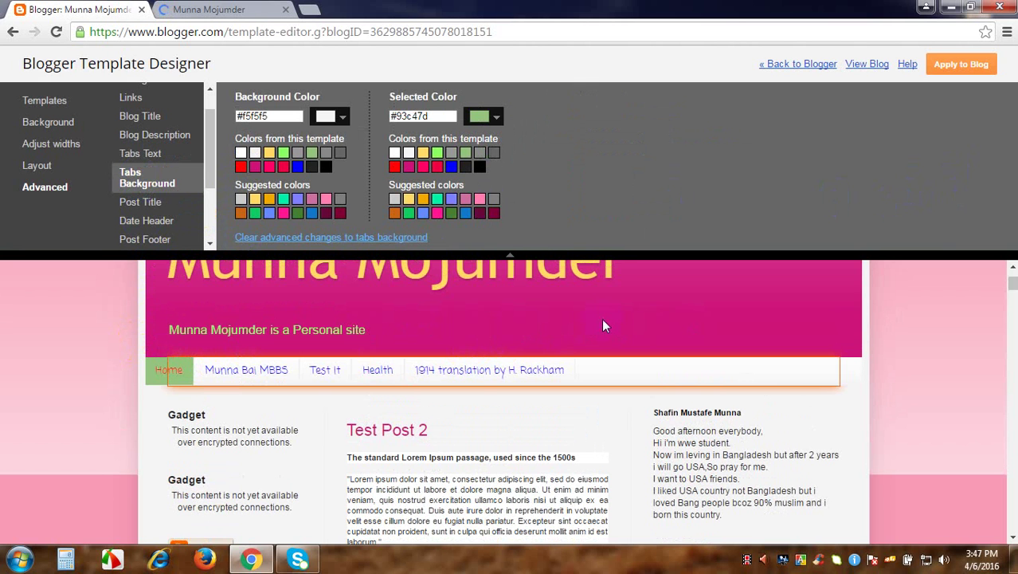
scroll(607, 321, up, 1)
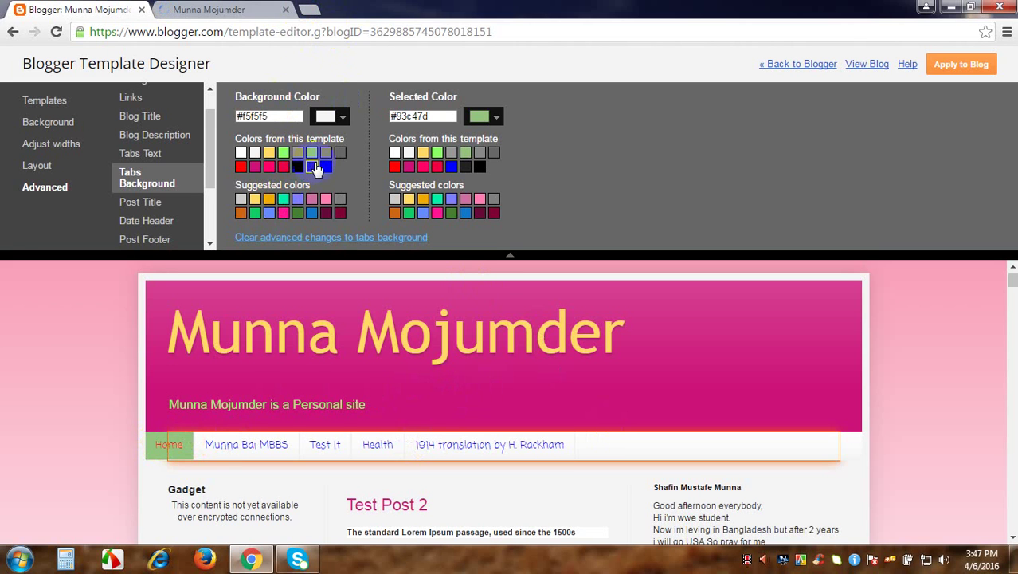
click(255, 198)
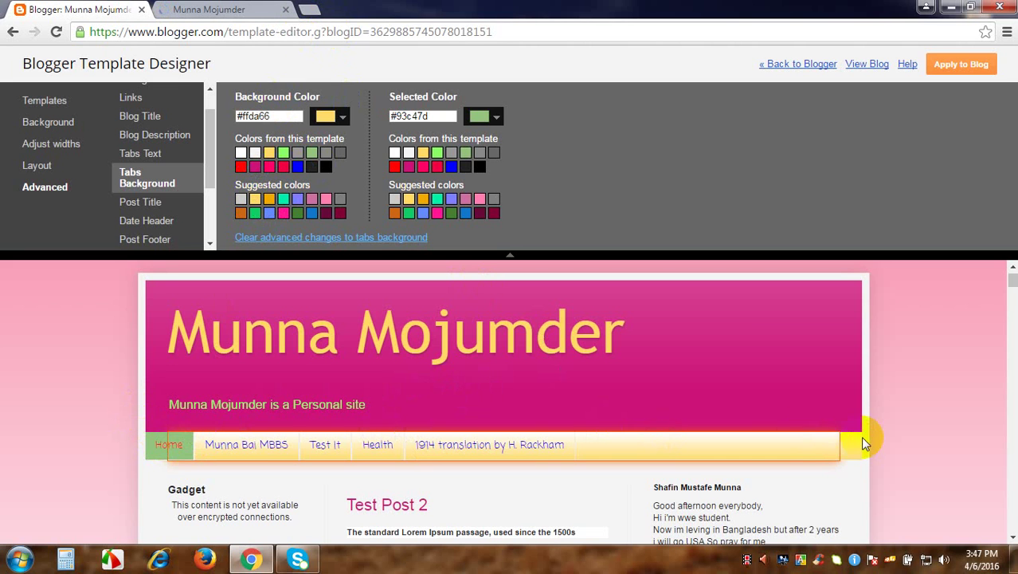
click(325, 213)
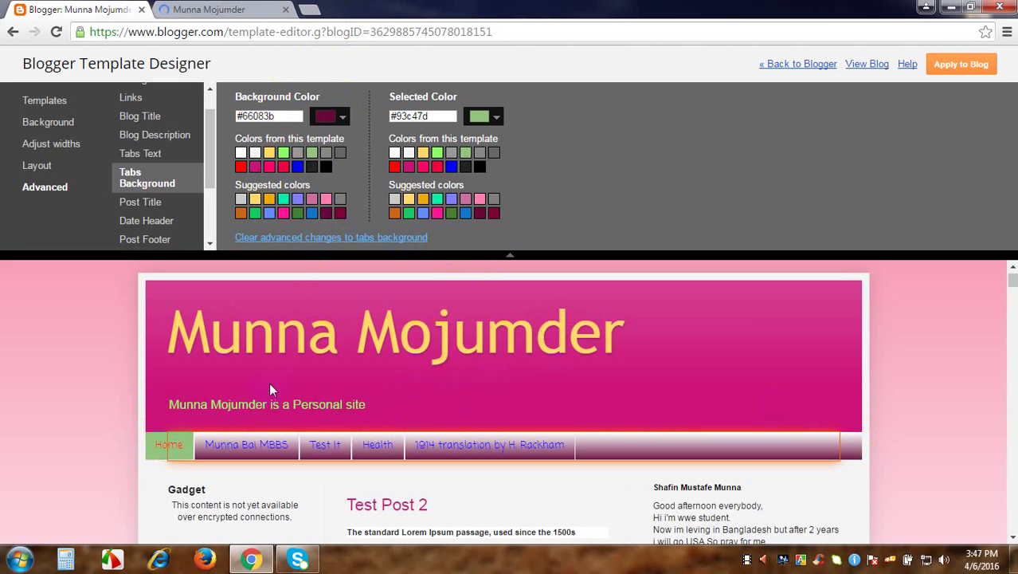
click(341, 213)
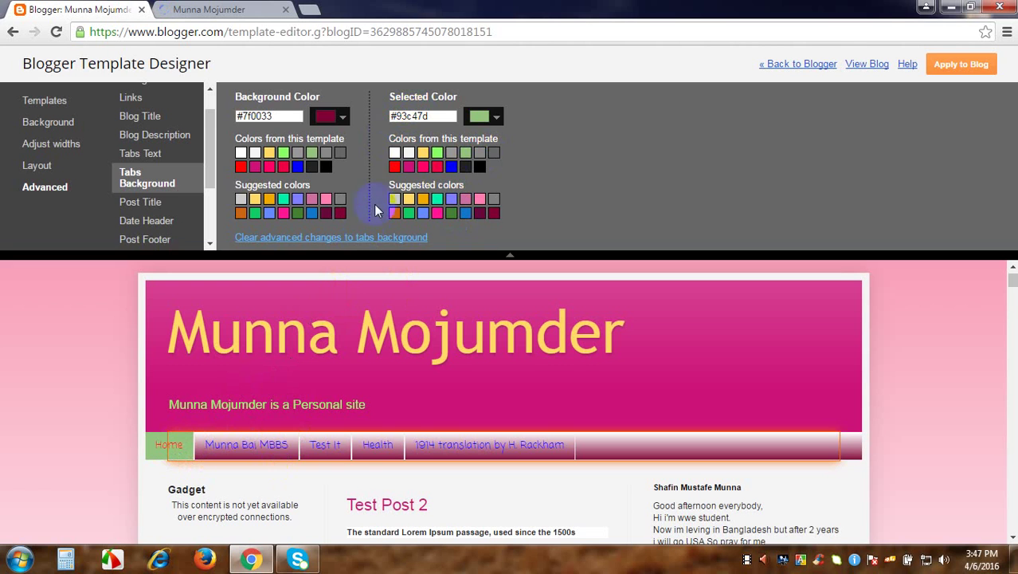
Set the selected tab's background color to yellow #ffff00 and apply the template changes to the blog
click(495, 116)
click(601, 156)
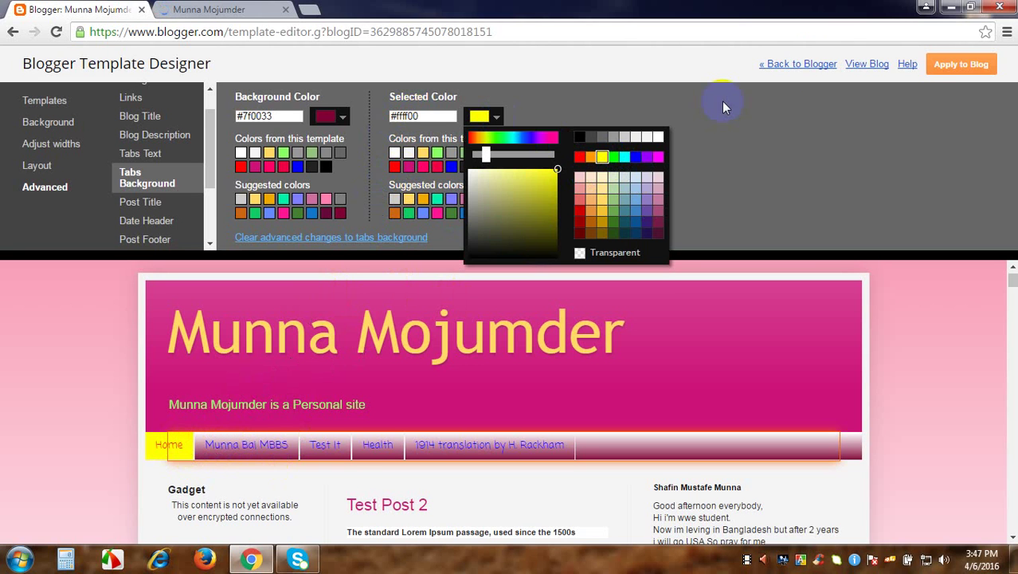
click(956, 64)
Reload the live blog and check the new tab colors, then return to the template designer
click(211, 9)
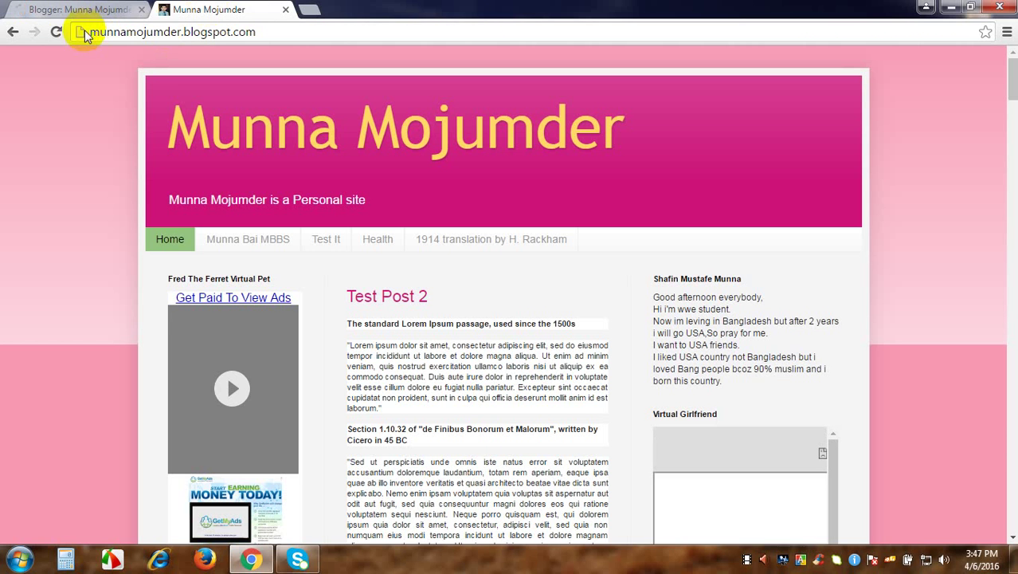
click(56, 32)
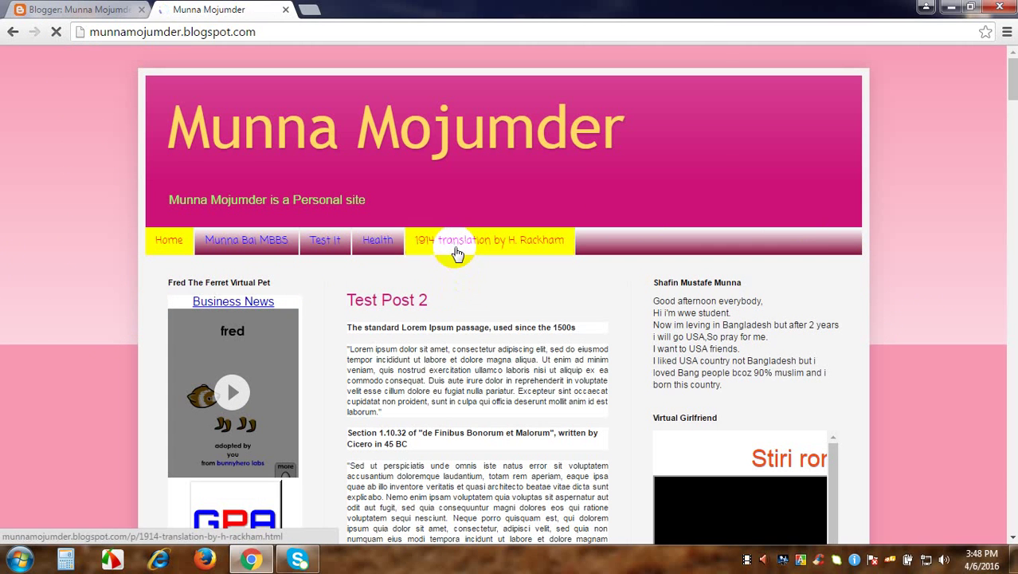
click(109, 9)
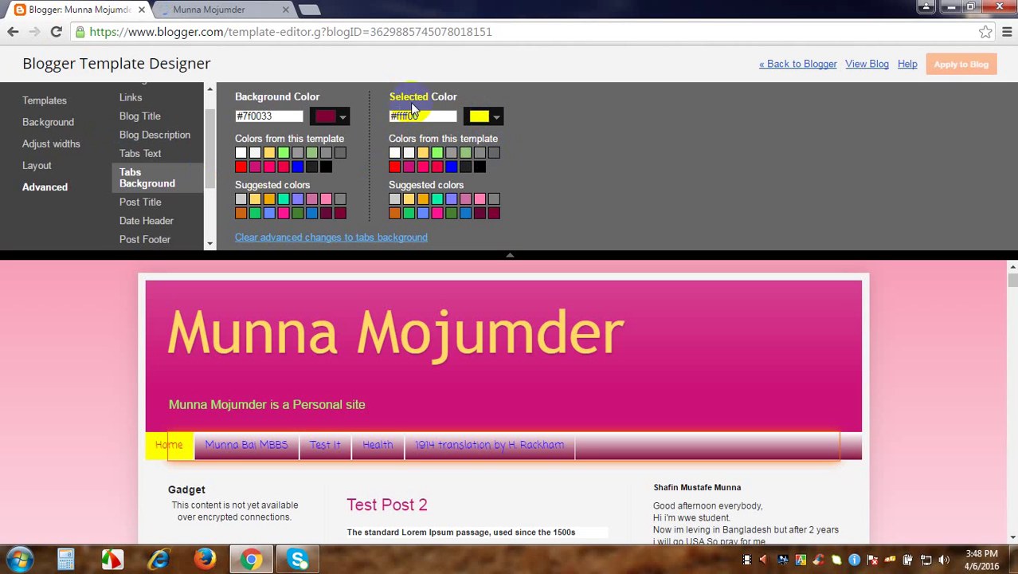
Review the Tabs Text settings and preview, and compare them with the tabs on the live blog
click(139, 154)
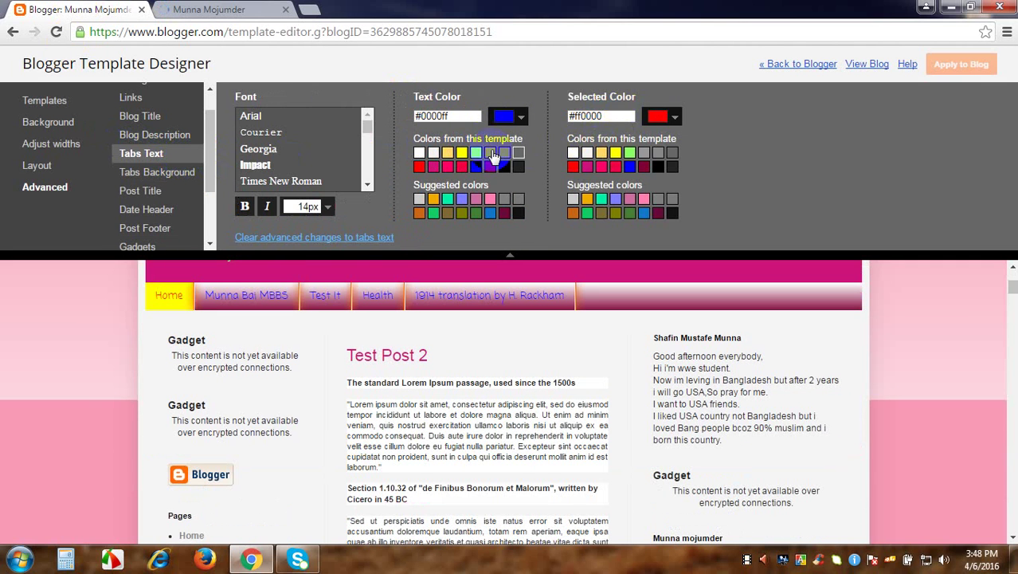
scroll(341, 358, up, 1)
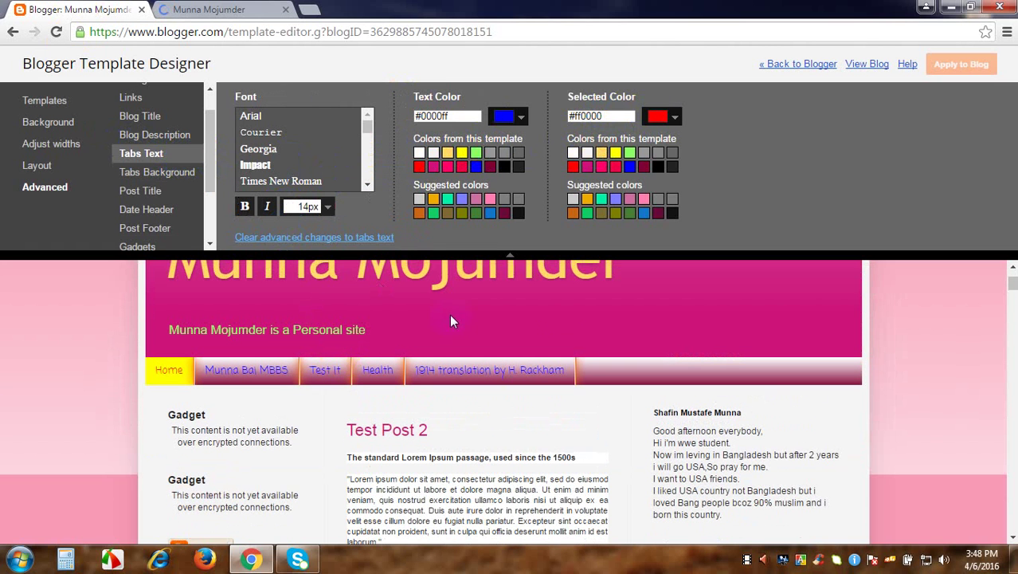
scroll(213, 270, up, 1)
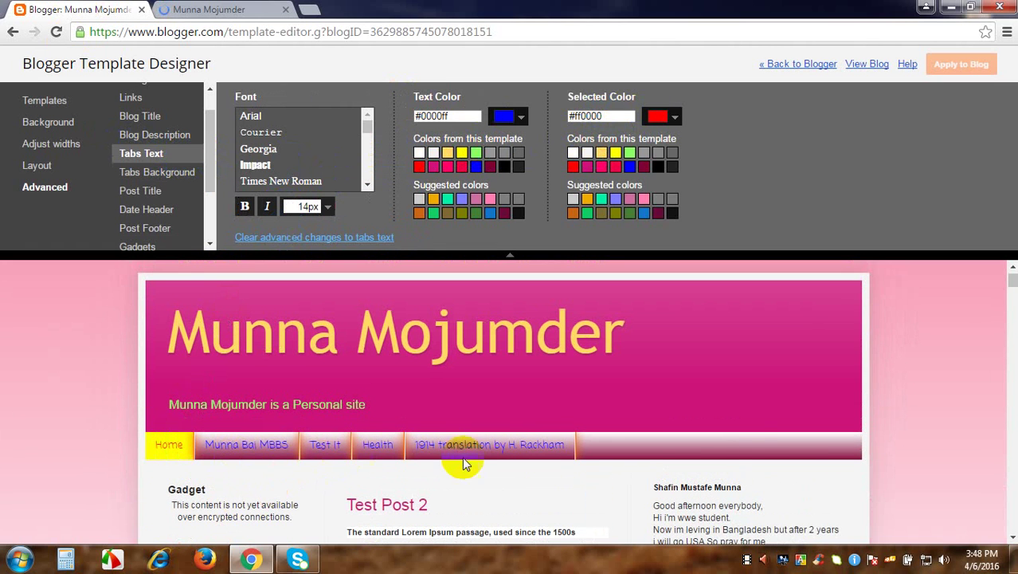
scroll(747, 452, down, 1)
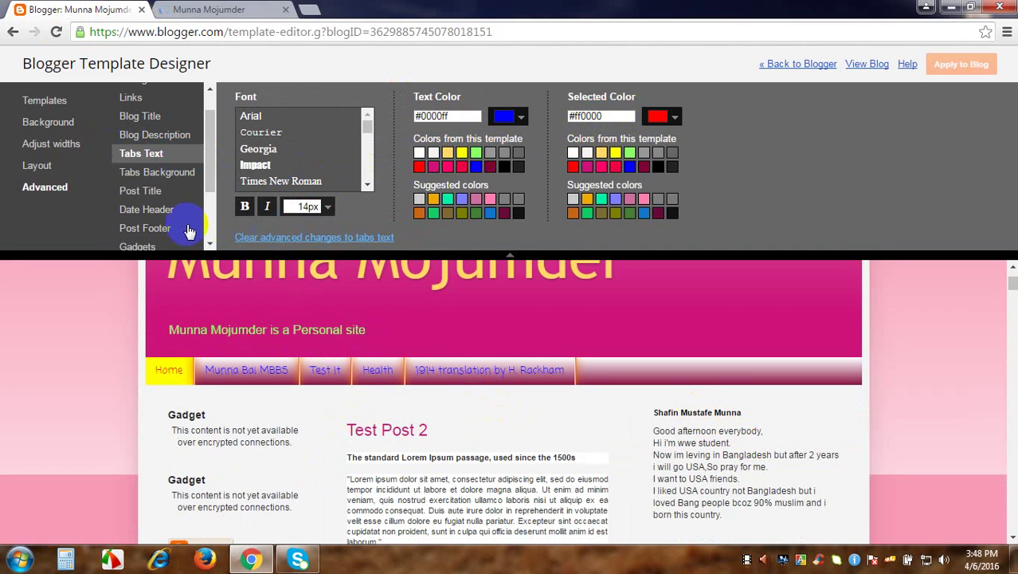
click(202, 11)
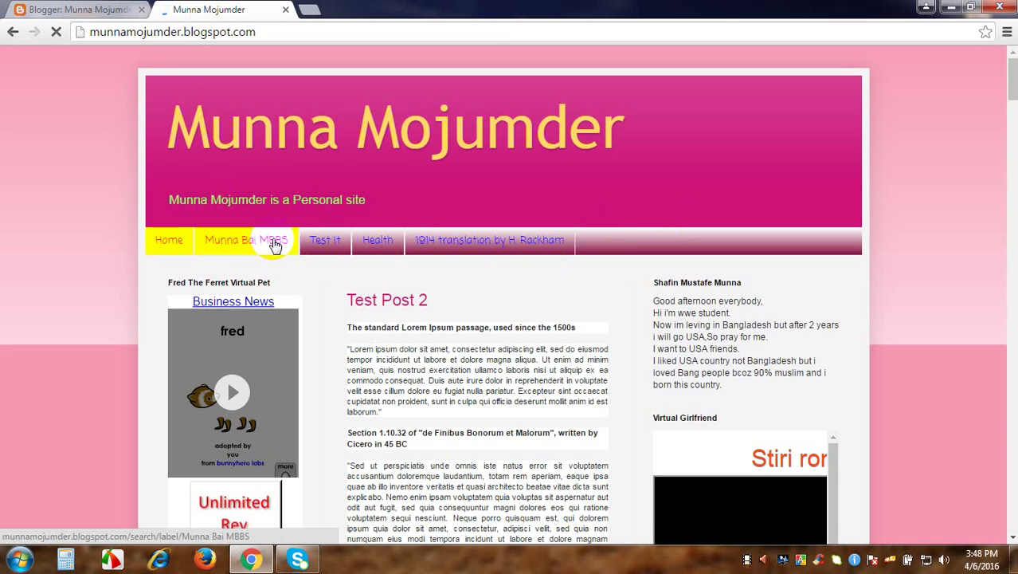